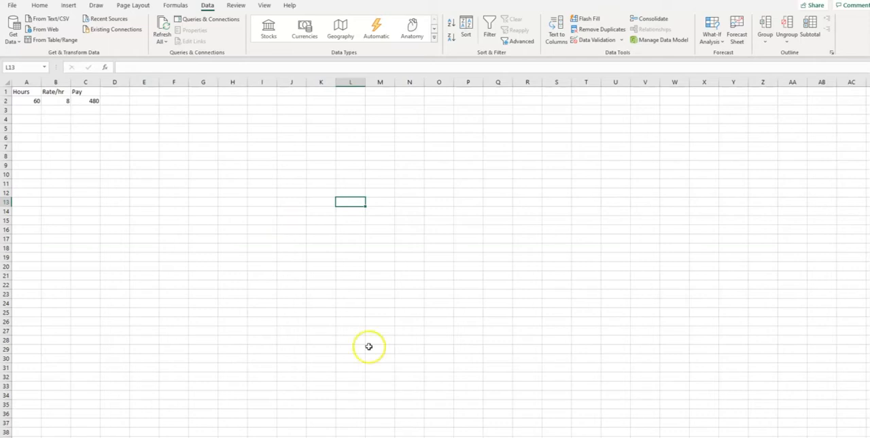
{"action": "mouse_move", "coordinate": [441, 436]}
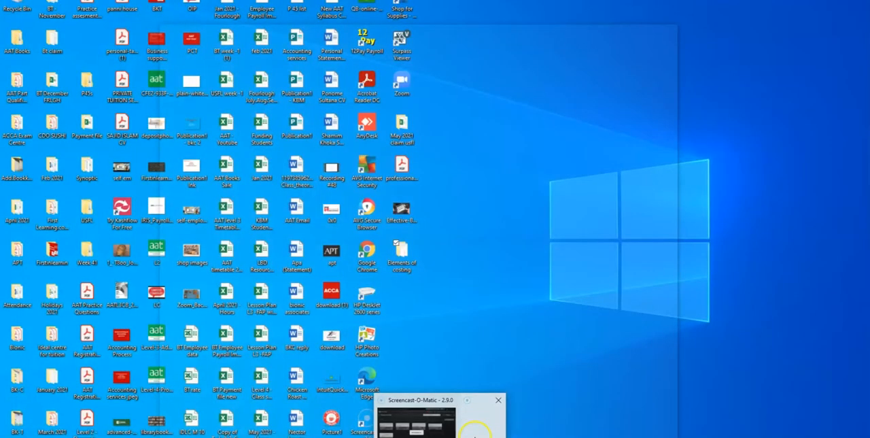
{"action": "left_click", "coordinate": [473, 430]}
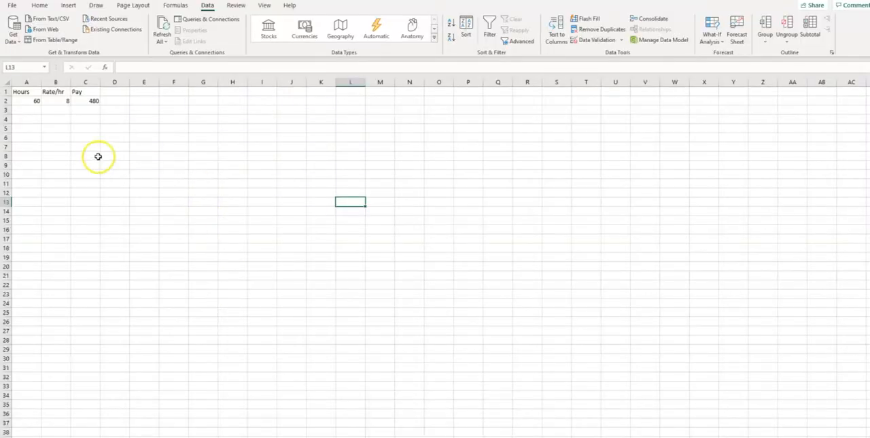
Examine the Hours, Rate/hr and Pay cells in row 2, including the input message on Hours and the Pay formula
{"action": "left_click", "coordinate": [83, 146]}
{"action": "left_click", "coordinate": [31, 100]}
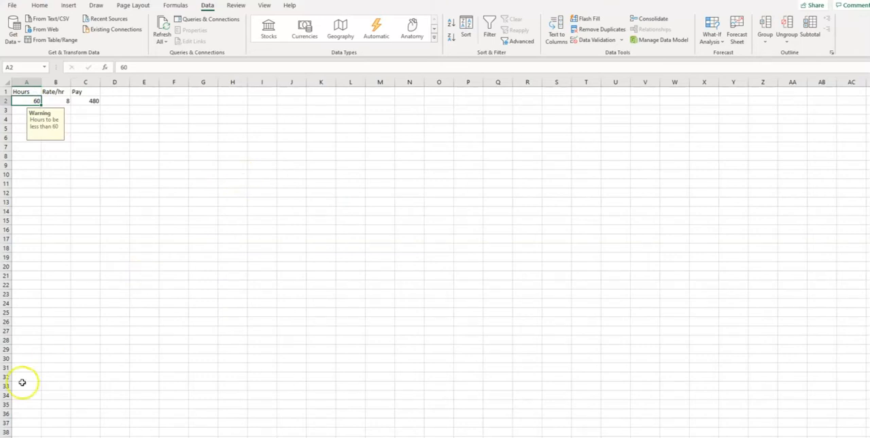
{"action": "left_click", "coordinate": [52, 100]}
{"action": "left_click", "coordinate": [31, 101]}
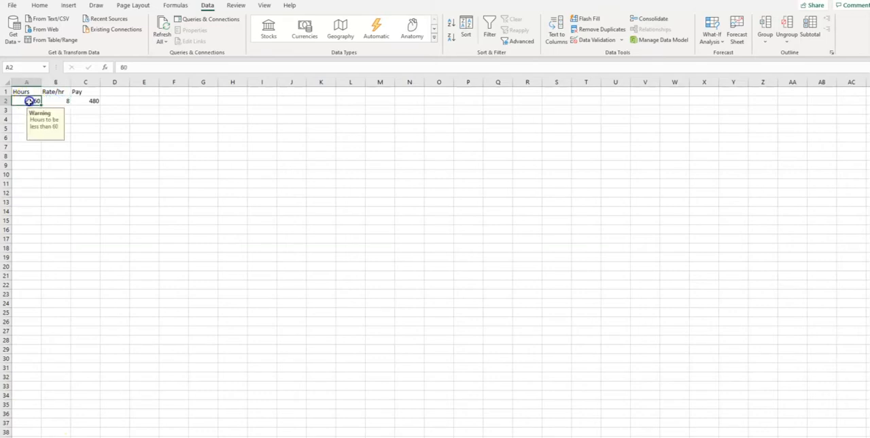
{"action": "left_click", "coordinate": [92, 101]}
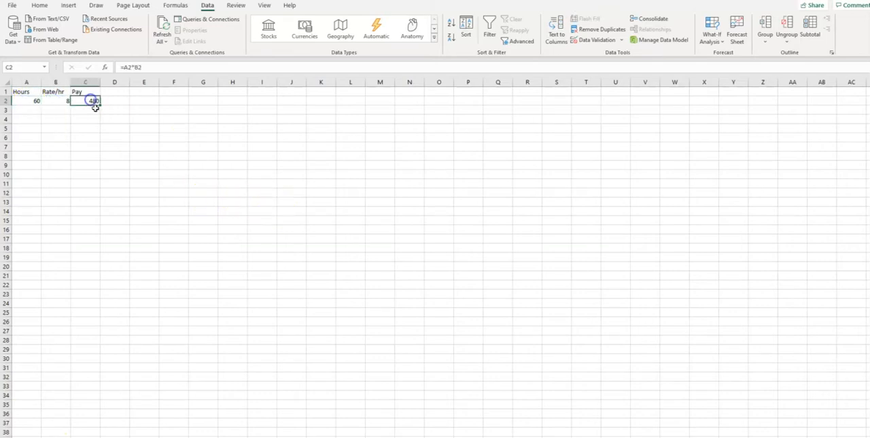
{"action": "left_click", "coordinate": [111, 121]}
{"action": "left_click", "coordinate": [31, 99]}
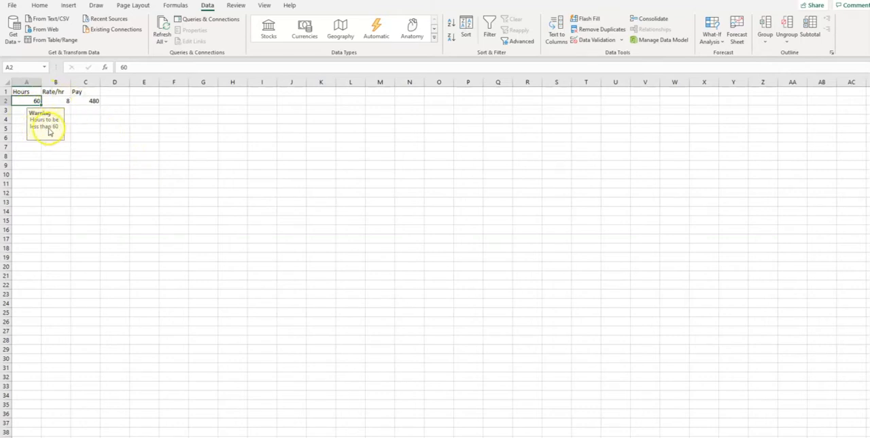
{"action": "left_click", "coordinate": [83, 128]}
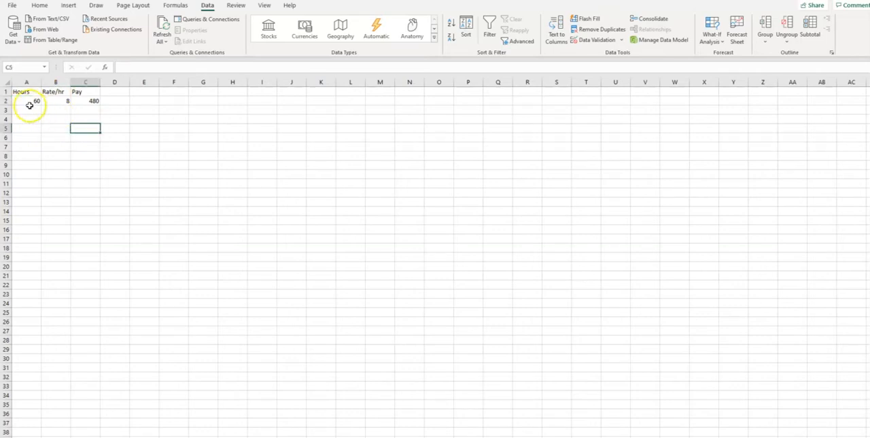
Test the existing validation by trying to enter 70 hours in cell A2, and dismiss the error alert
{"action": "left_click", "coordinate": [29, 102]}
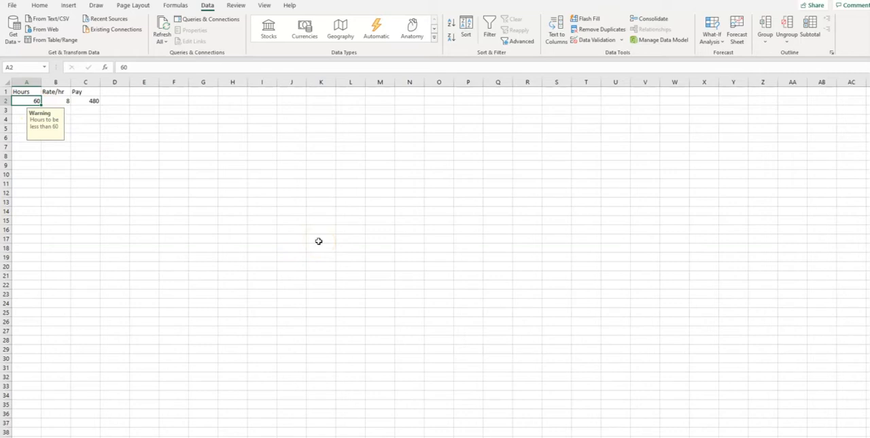
{"action": "type", "text": "70"}
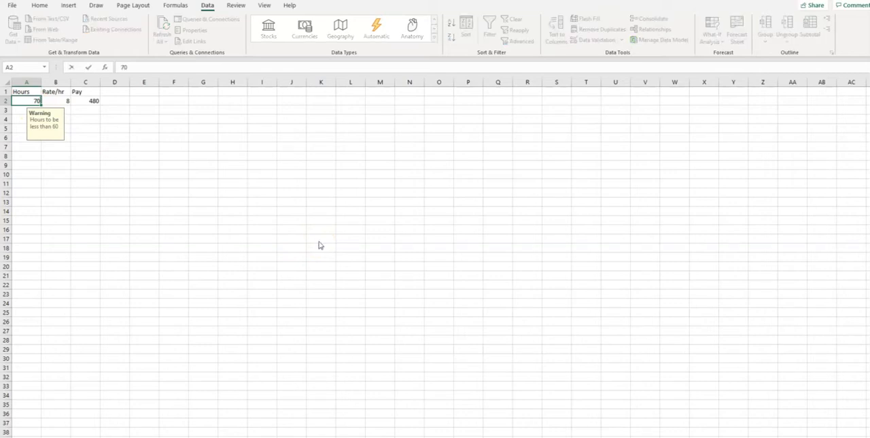
{"action": "key", "text": "Return"}
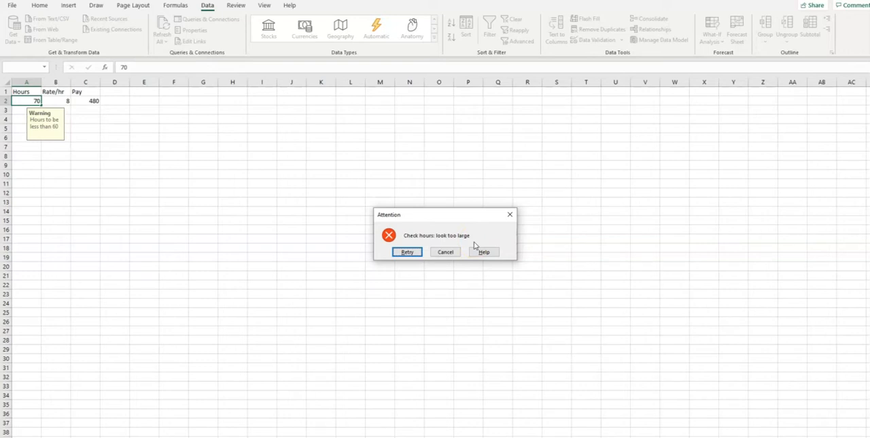
{"action": "left_click", "coordinate": [509, 214]}
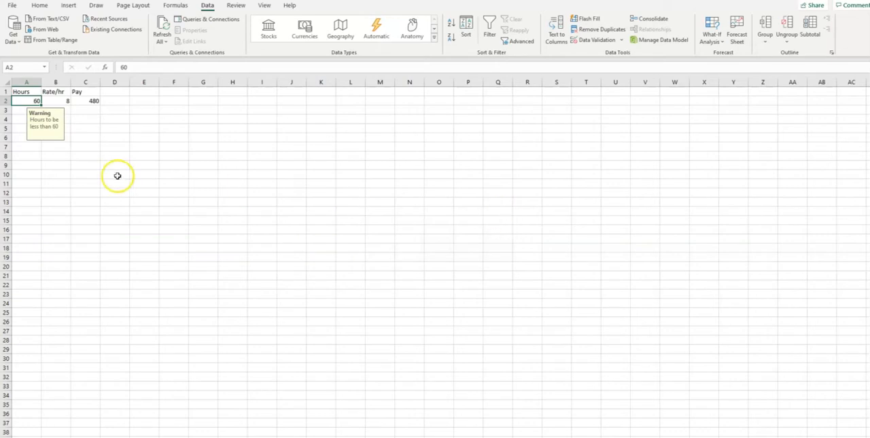
{"action": "left_click", "coordinate": [133, 153]}
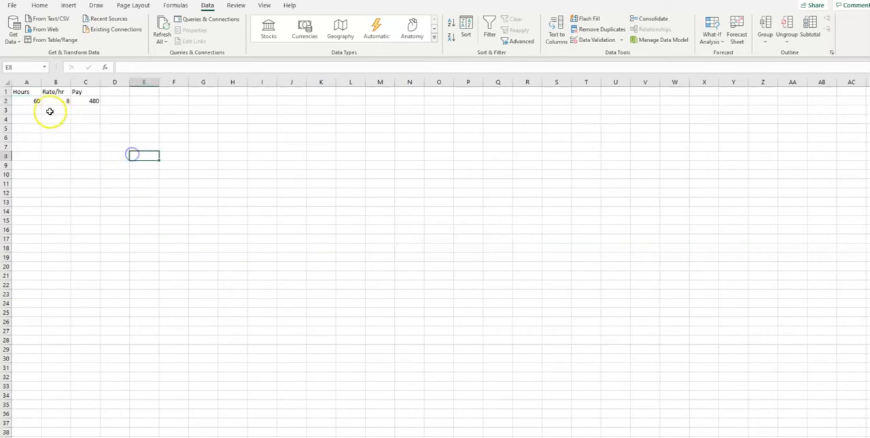
{"action": "left_click", "coordinate": [25, 100]}
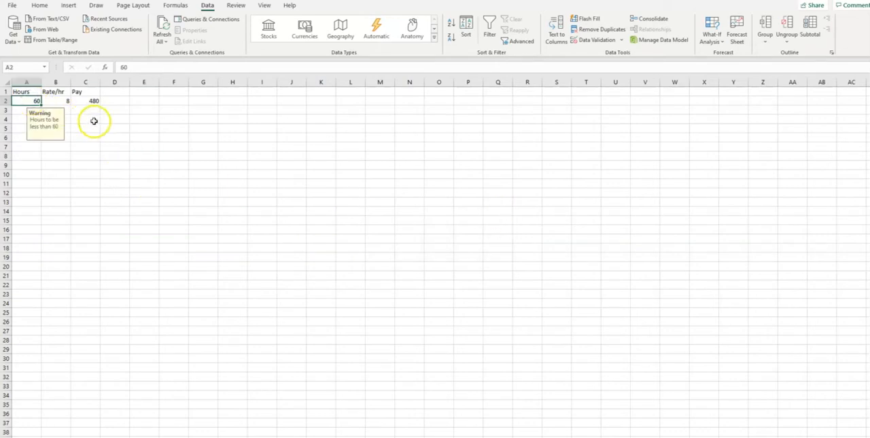
{"action": "left_click", "coordinate": [61, 100]}
{"action": "left_click", "coordinate": [86, 101]}
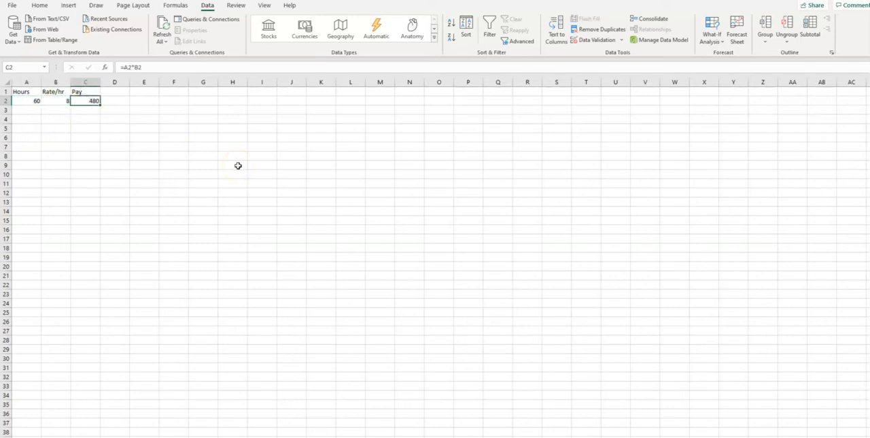
Open the data validation settings for the Hours cell A2 and choose Decimal as the allowed value type
{"action": "left_click", "coordinate": [28, 99]}
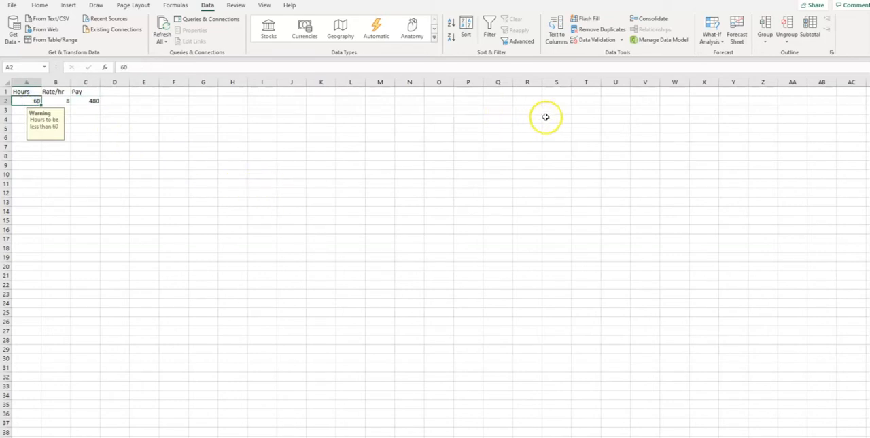
{"action": "left_click", "coordinate": [621, 40]}
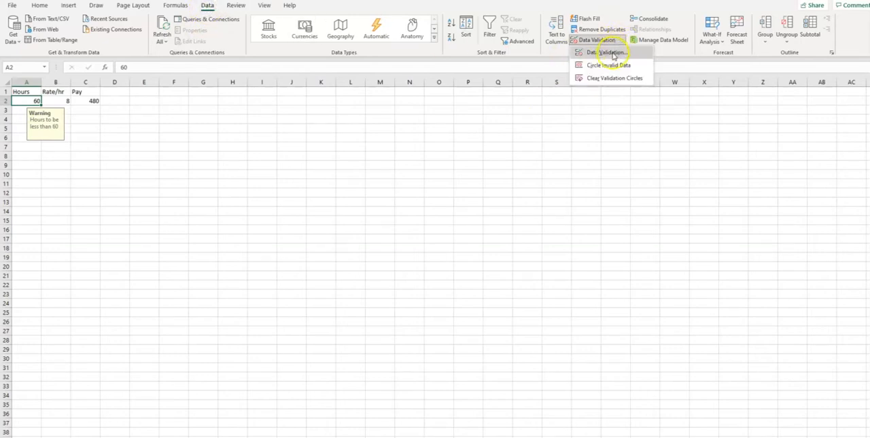
{"action": "left_click", "coordinate": [607, 52]}
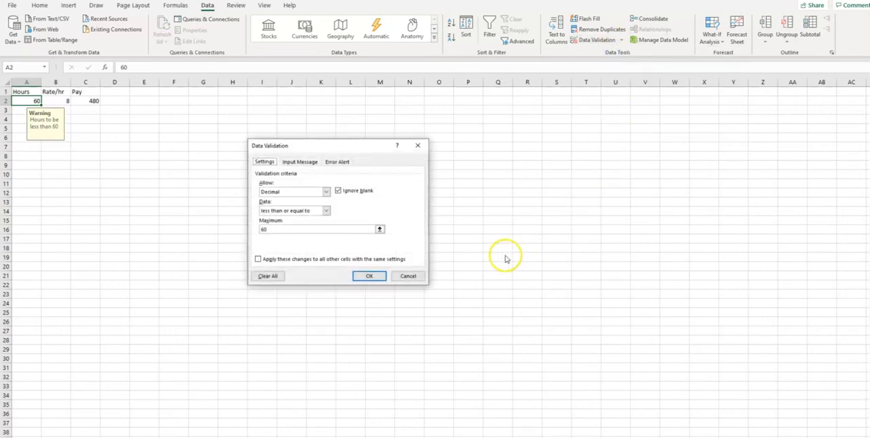
{"action": "left_click", "coordinate": [325, 191]}
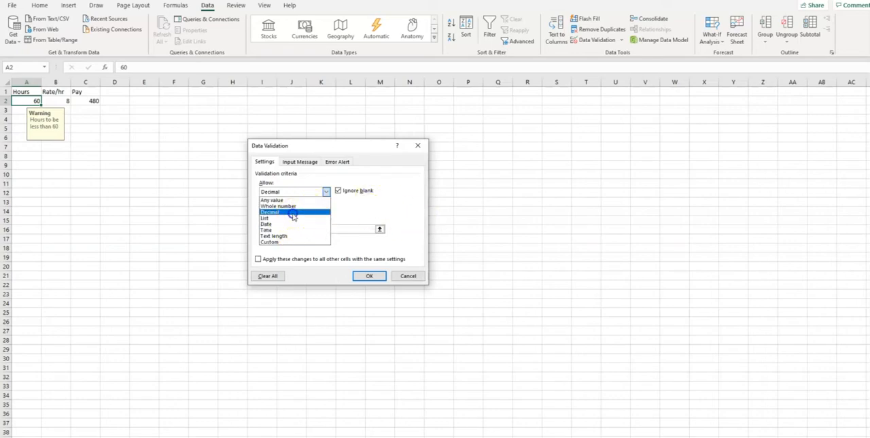
{"action": "left_click", "coordinate": [309, 211]}
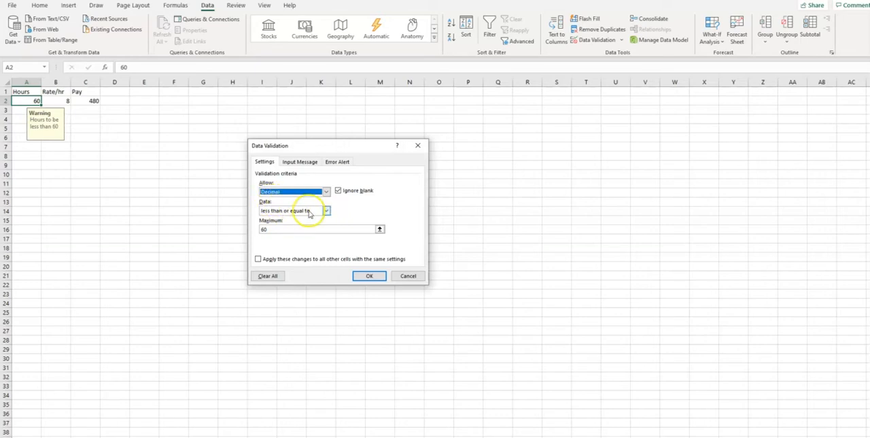
Try a "between" condition with minimum 5 and maximum 10 in the validation criteria, and clear both limits
{"action": "left_click", "coordinate": [326, 212]}
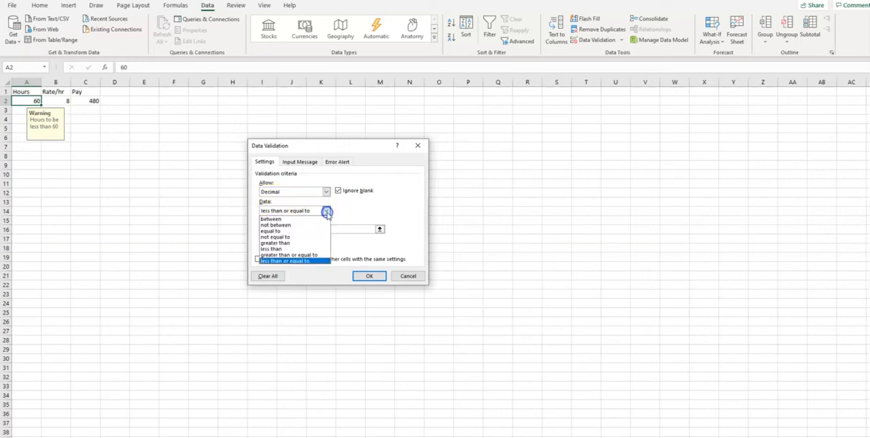
{"action": "left_click", "coordinate": [290, 219]}
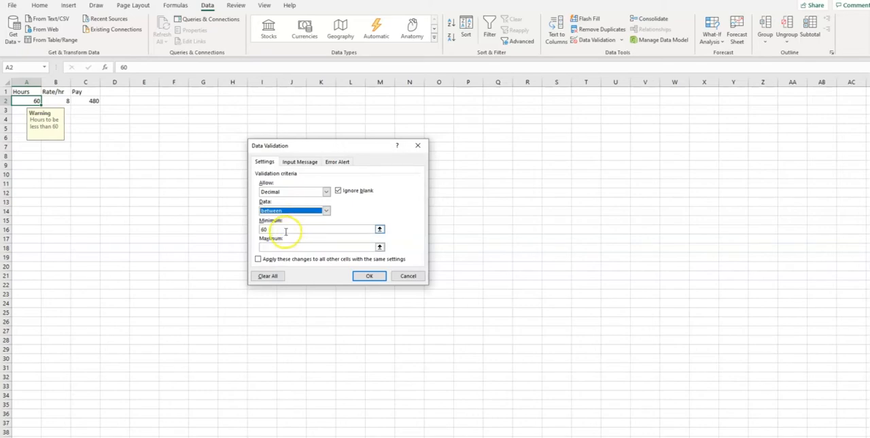
{"action": "left_click", "coordinate": [285, 231]}
{"action": "key", "text": "BackSpace"}
{"action": "key", "text": "BackSpace"}
{"action": "type", "text": "5"}
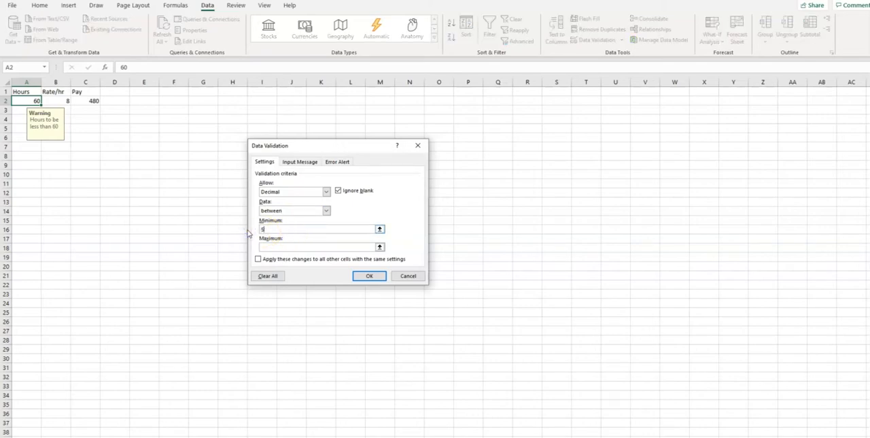
{"action": "left_click", "coordinate": [276, 247]}
{"action": "type", "text": "10"}
{"action": "left_click_drag", "start_coordinate": [277, 248], "coordinate": [252, 228]}
{"action": "key", "text": "BackSpace"}
{"action": "key", "text": "BackSpace"}
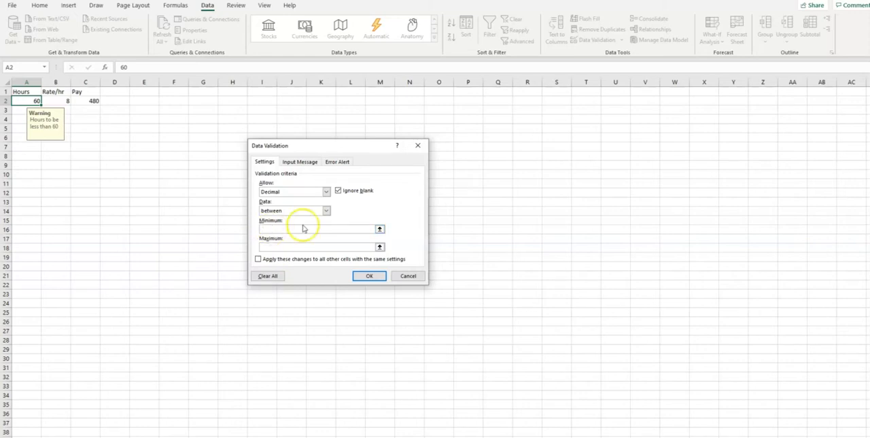
Set the validation condition for the hours to "less than" with a maximum of 60
{"action": "left_click", "coordinate": [326, 211]}
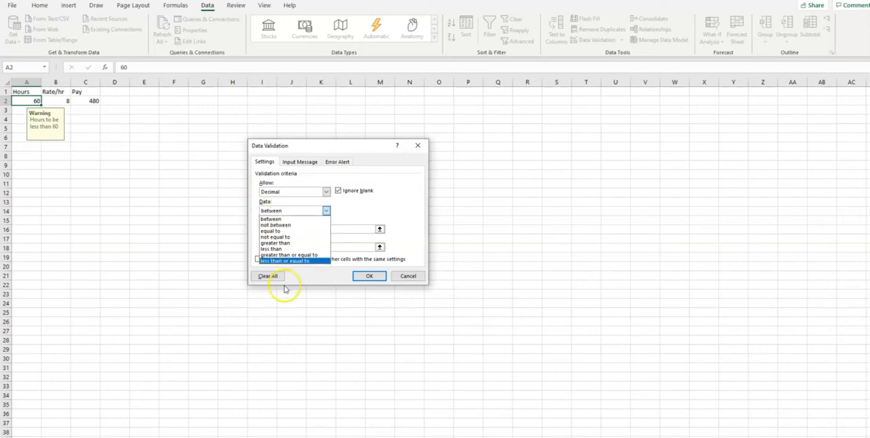
{"action": "left_click", "coordinate": [291, 249]}
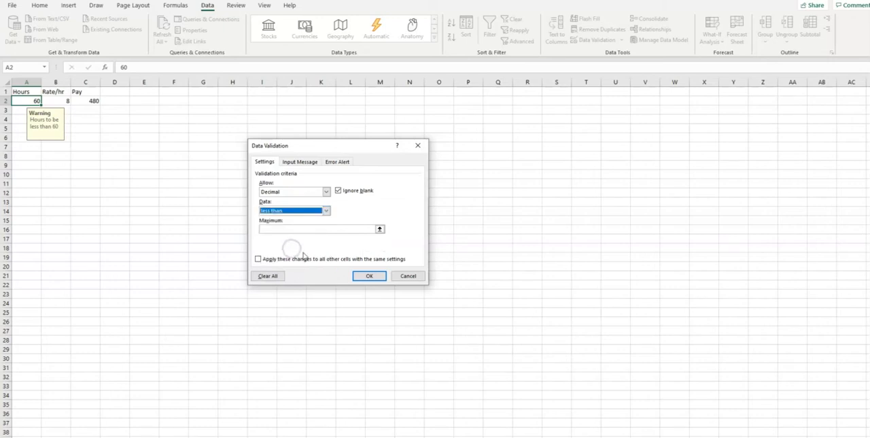
{"action": "left_click", "coordinate": [300, 229]}
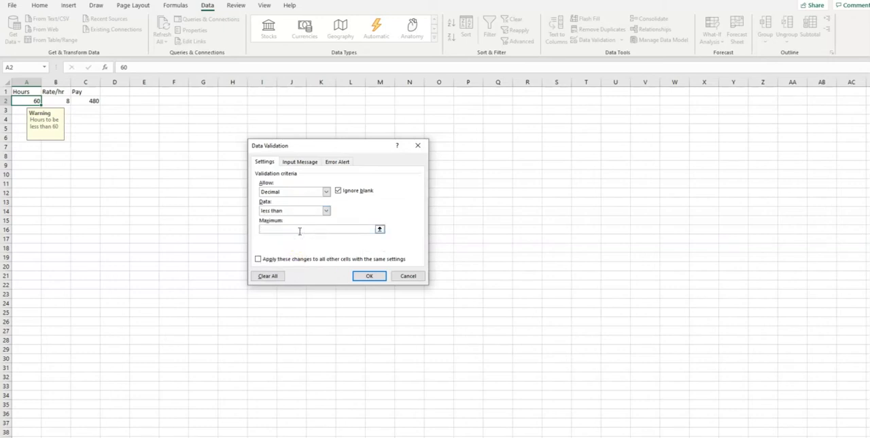
{"action": "type", "text": "60"}
Review the validation's input message, set the error alert style to Warning, and apply the rule to cell A2
{"action": "left_click", "coordinate": [301, 162]}
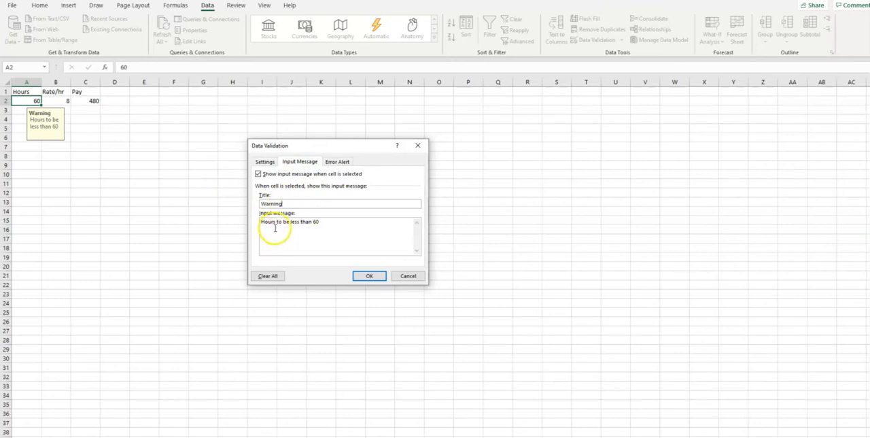
{"action": "left_click", "coordinate": [327, 226]}
{"action": "left_click", "coordinate": [336, 161]}
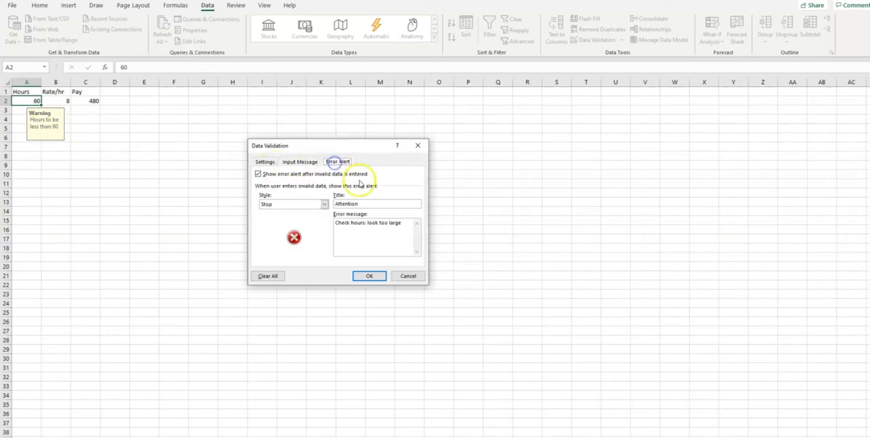
{"action": "left_click", "coordinate": [324, 204]}
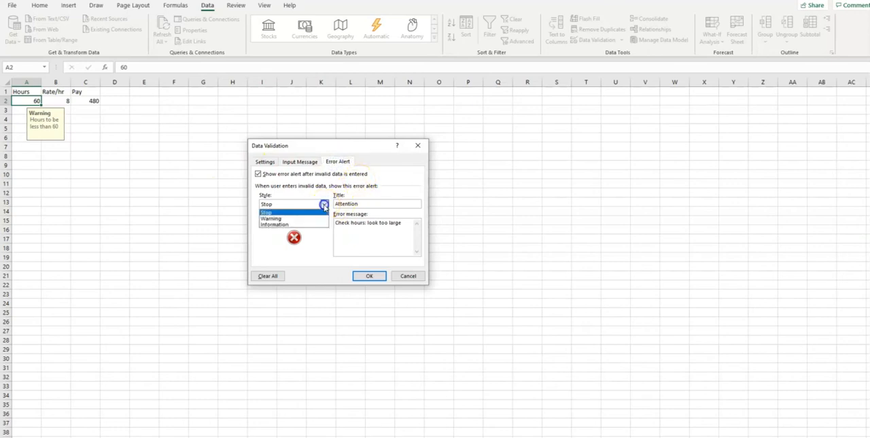
{"action": "left_click", "coordinate": [279, 218]}
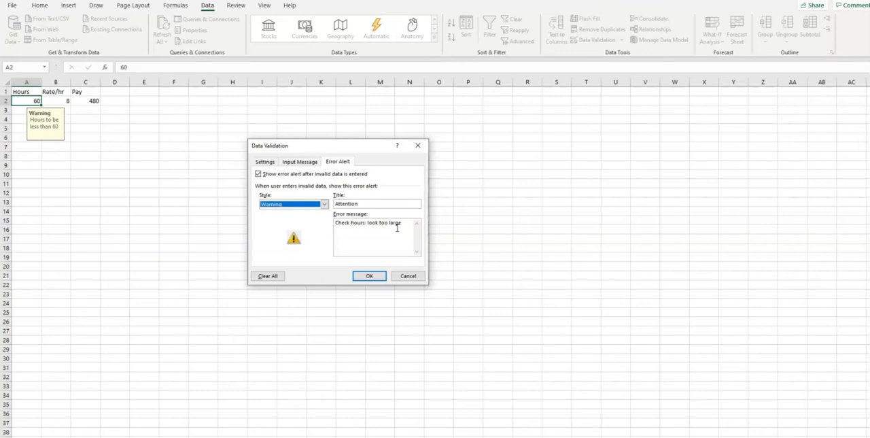
{"action": "left_click", "coordinate": [367, 276]}
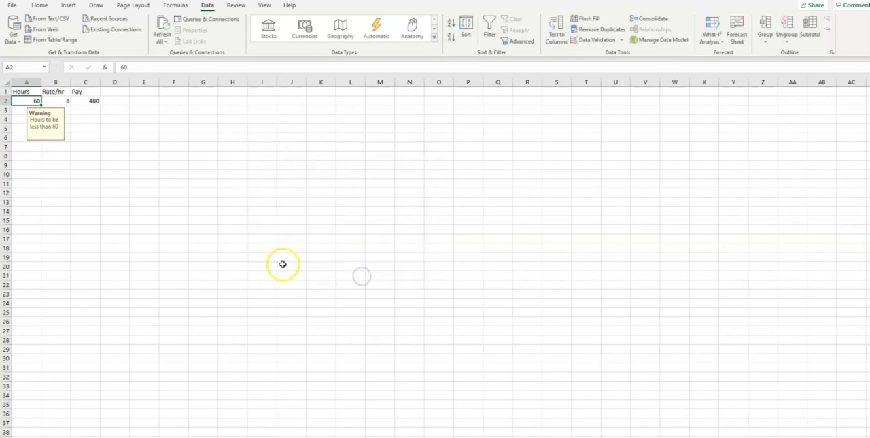
Test the Warning alert by entering 70 as the hours in cell A2, and cancel the entry
{"action": "left_click", "coordinate": [210, 238]}
{"action": "left_click", "coordinate": [31, 100]}
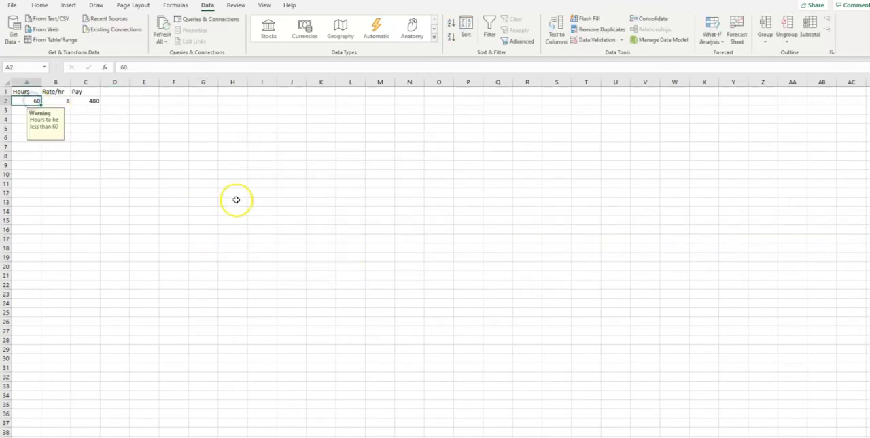
{"action": "type", "text": "70"}
{"action": "key", "text": "Return"}
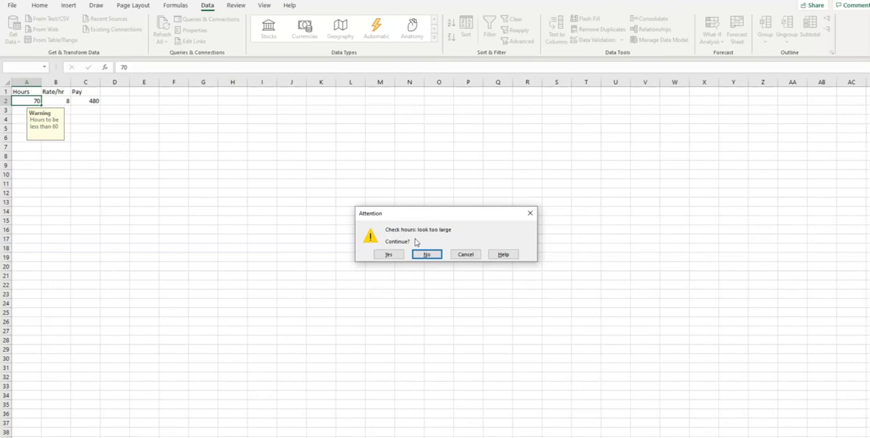
{"action": "left_click", "coordinate": [389, 255]}
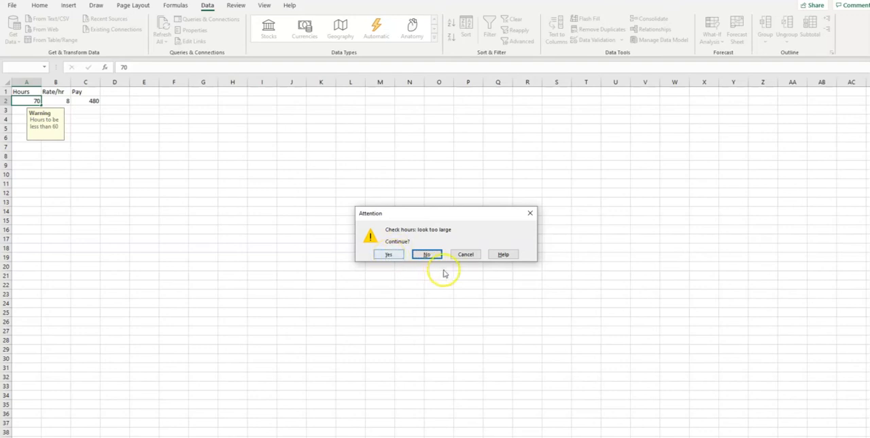
{"action": "left_click", "coordinate": [466, 254]}
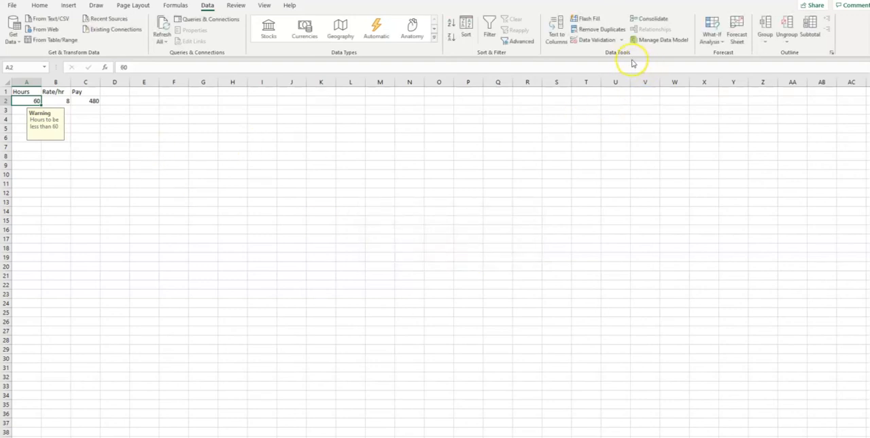
Change the error alert style of cell A2's data validation to Stop and apply the rule
{"action": "left_click", "coordinate": [622, 40]}
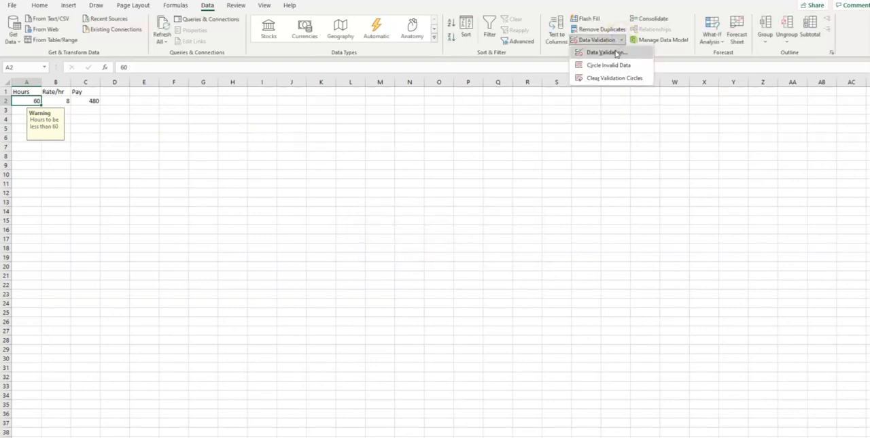
{"action": "left_click", "coordinate": [605, 53]}
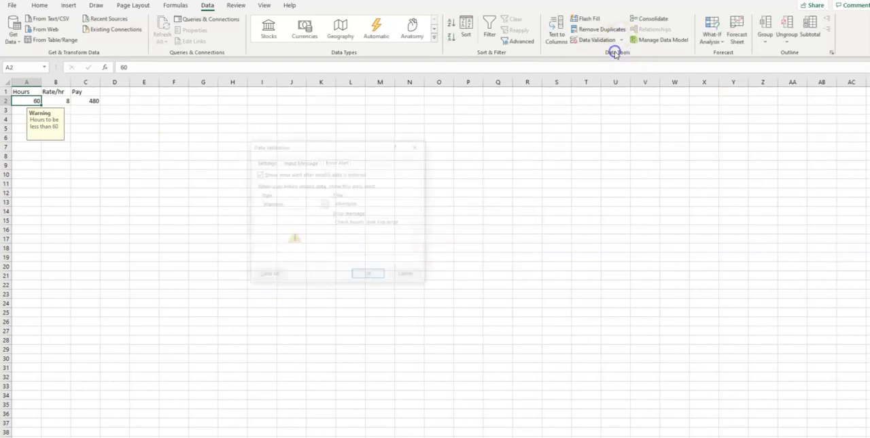
{"action": "left_click", "coordinate": [323, 204]}
{"action": "left_click", "coordinate": [306, 211]}
{"action": "left_click", "coordinate": [370, 275]}
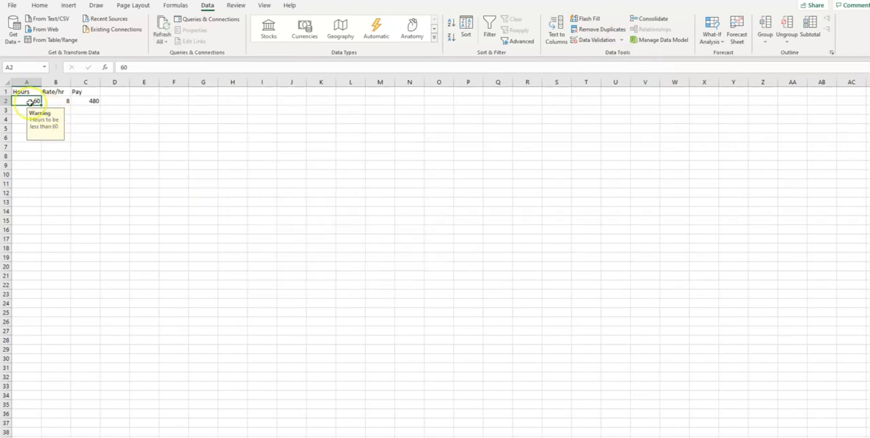
Test the Stop alert with 70 hours in cell A2, cancel the entry, and reselect the cell
{"action": "type", "text": "70"}
{"action": "key", "text": "Return"}
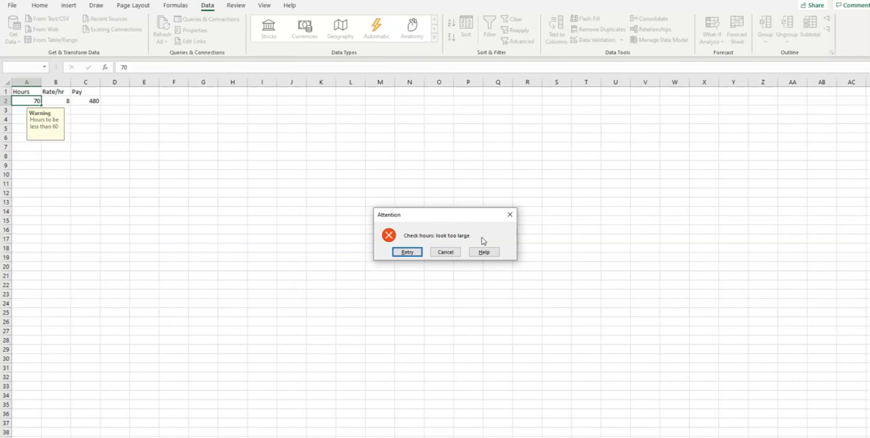
{"action": "left_click", "coordinate": [445, 252]}
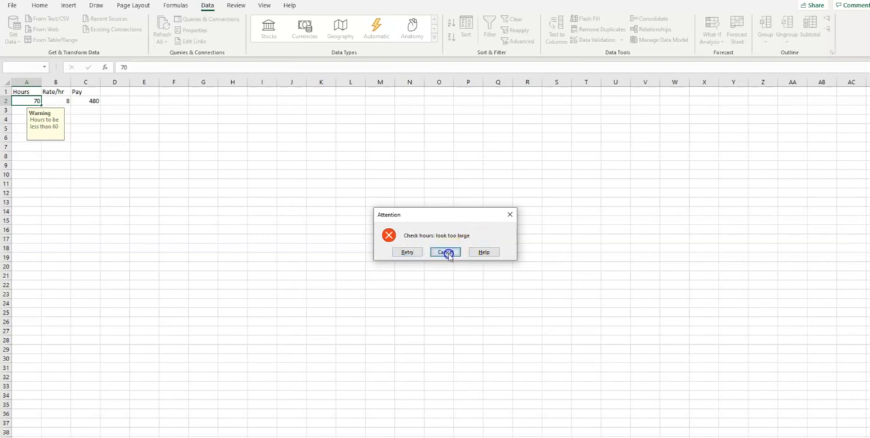
{"action": "left_click", "coordinate": [160, 182]}
{"action": "left_click", "coordinate": [35, 100]}
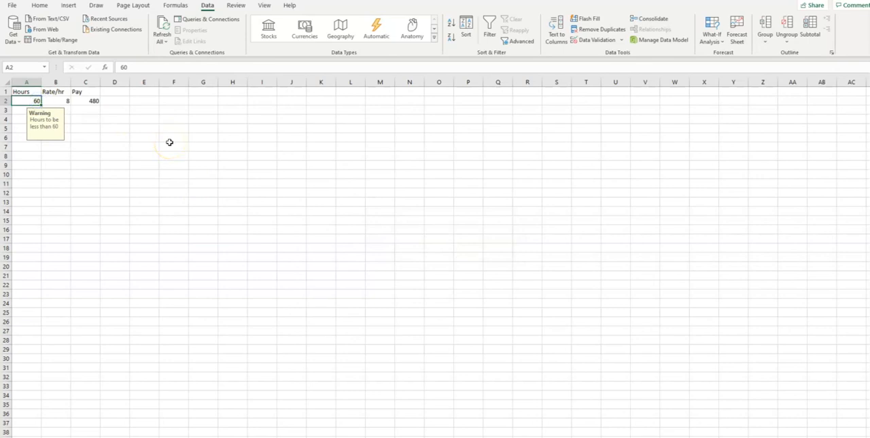
{"action": "mouse_move", "coordinate": [441, 437]}
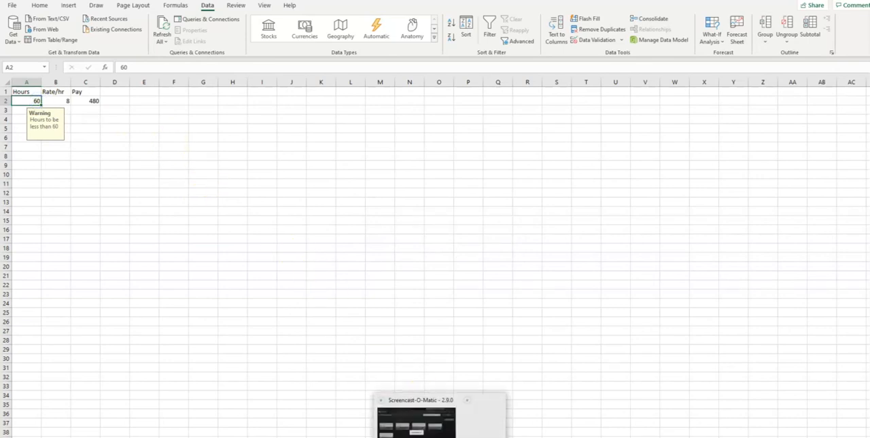
{"action": "left_click", "coordinate": [467, 430]}
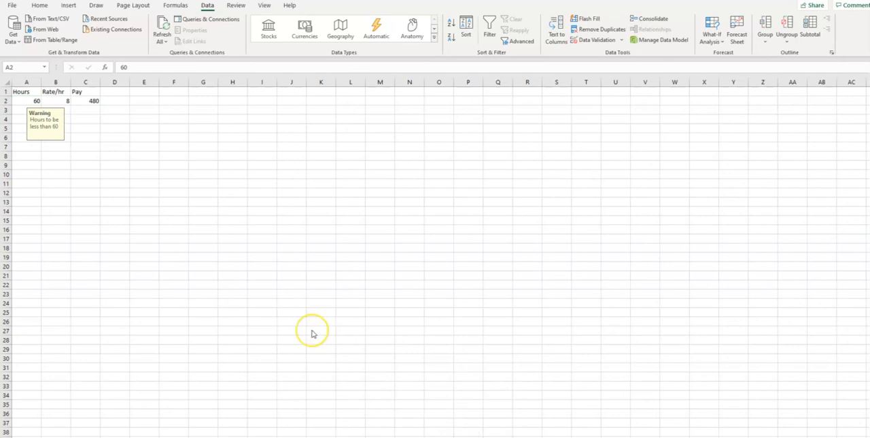